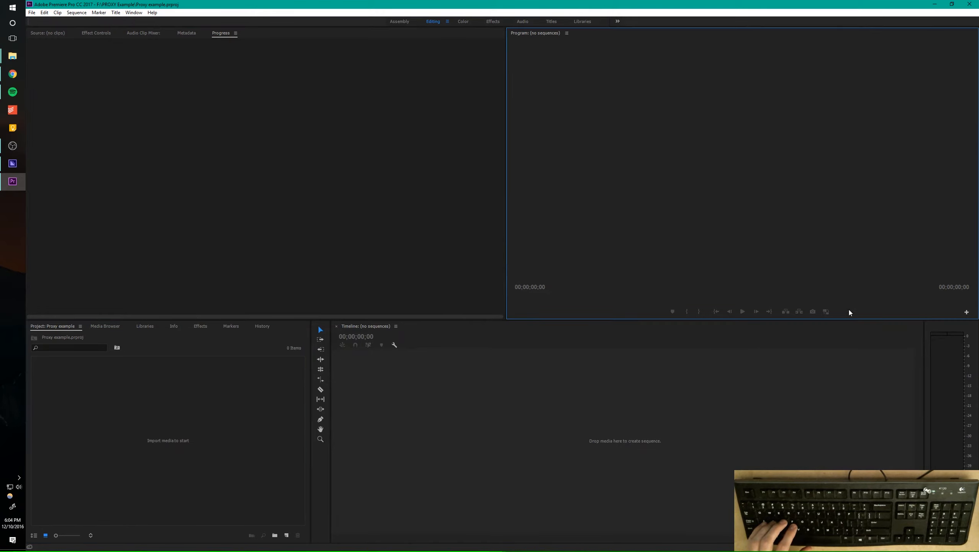
Remove the Toggle Proxies button from the Program monitor's controls and reset the Editing workspace to its saved layout
left_click(967, 311)
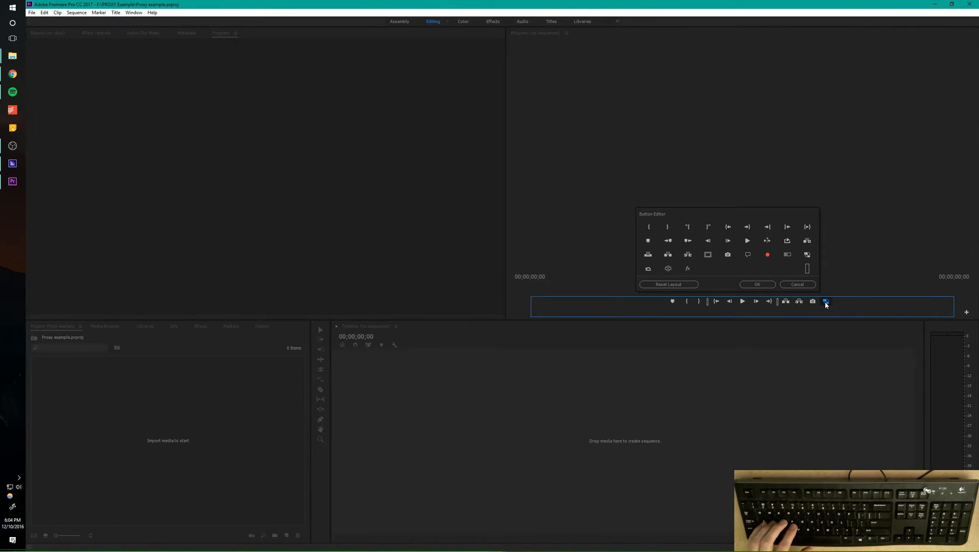
left_click_drag(826, 302, 793, 266)
left_click(751, 285)
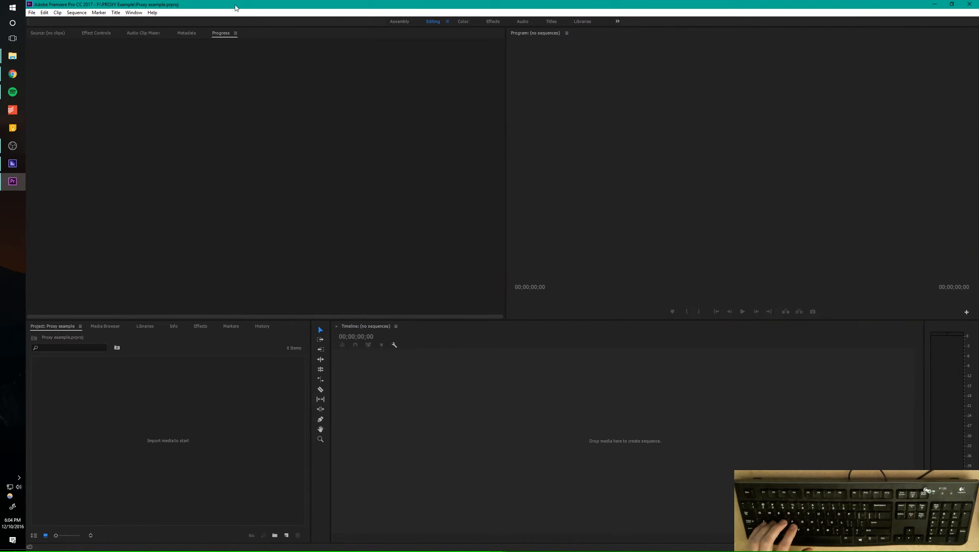
left_click(134, 12)
mouse_move(142, 23)
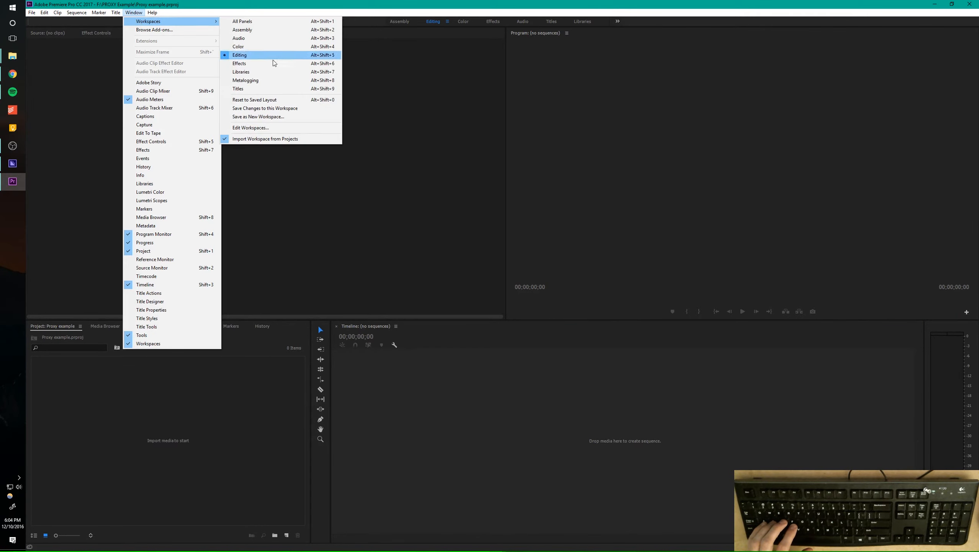
left_click(263, 100)
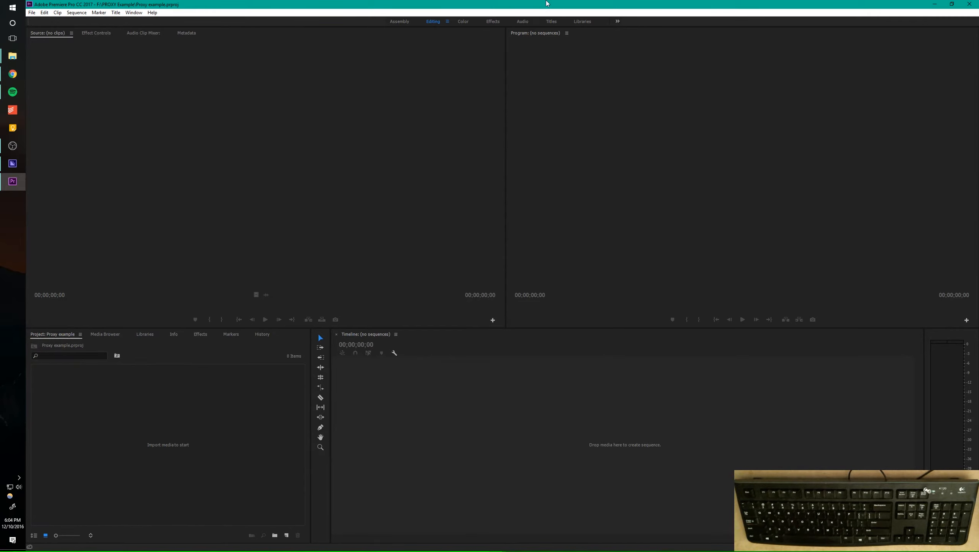
Tile four windows into screen quarters: Premiere Pro upper left, SD Card folder upper right, PROXY Example folder lower right, Media Encoder lower left
left_click_drag(456, 4, 2, 2)
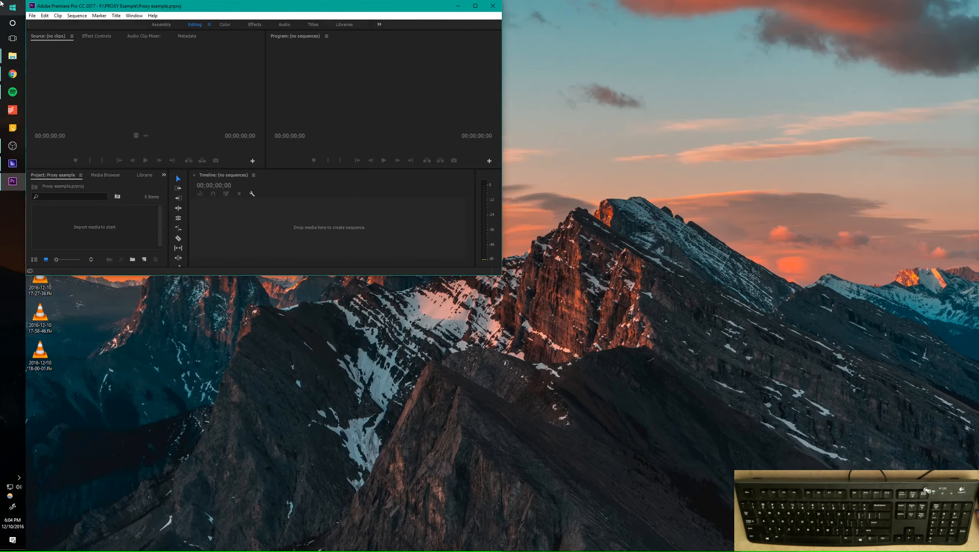
left_click(12, 55)
left_click_drag(481, 150, 978, 2)
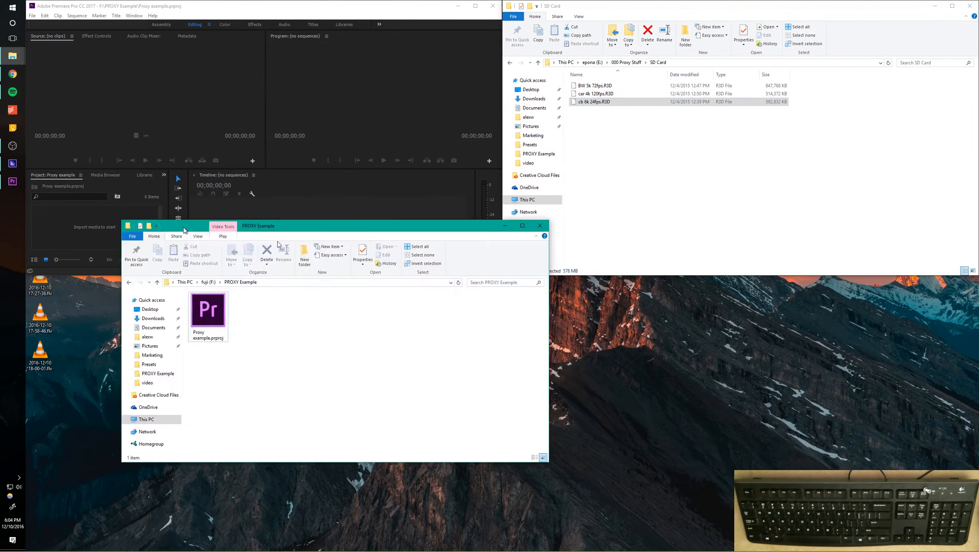
left_click_drag(183, 228, 978, 550)
left_click(652, 441)
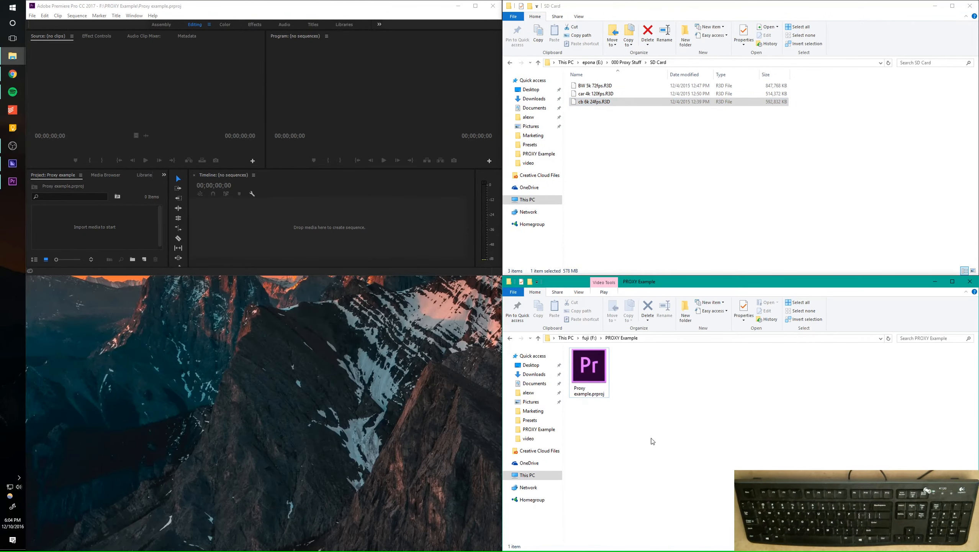
left_click(12, 163)
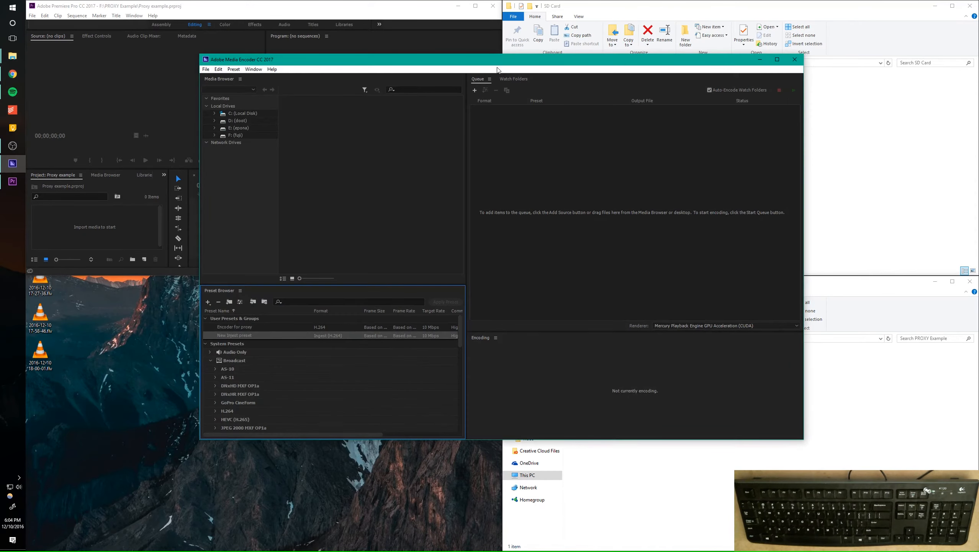
left_click_drag(427, 188, 1, 549)
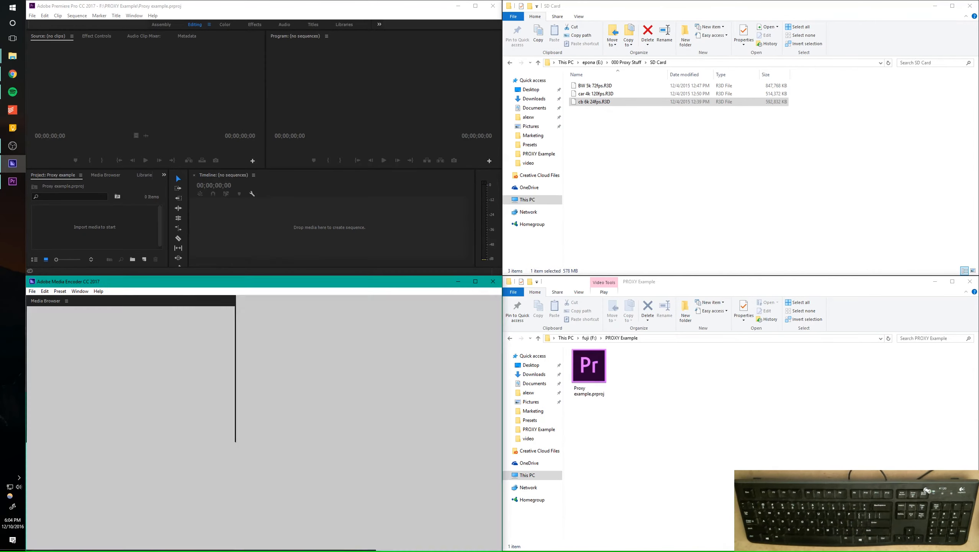
left_click(657, 117)
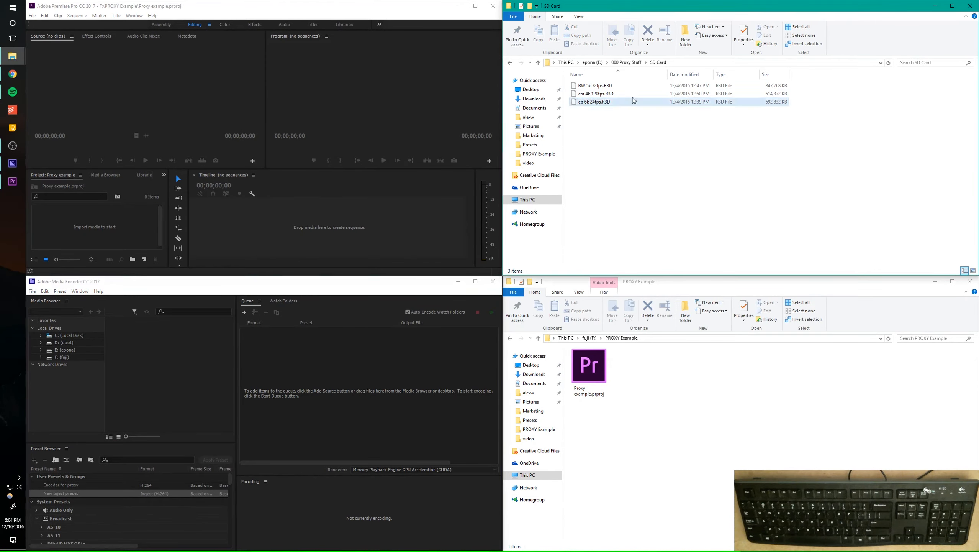
left_click(653, 407)
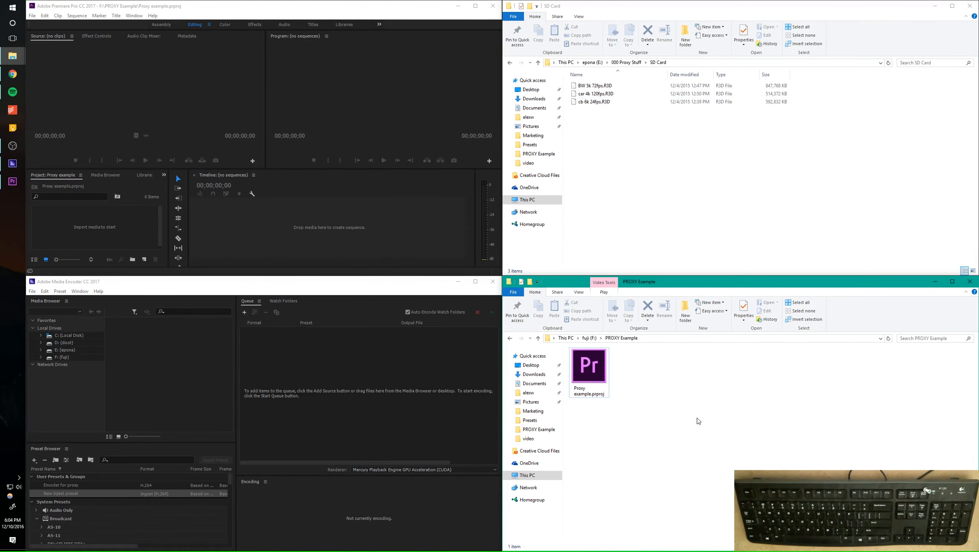
left_click(351, 81)
left_click(341, 354)
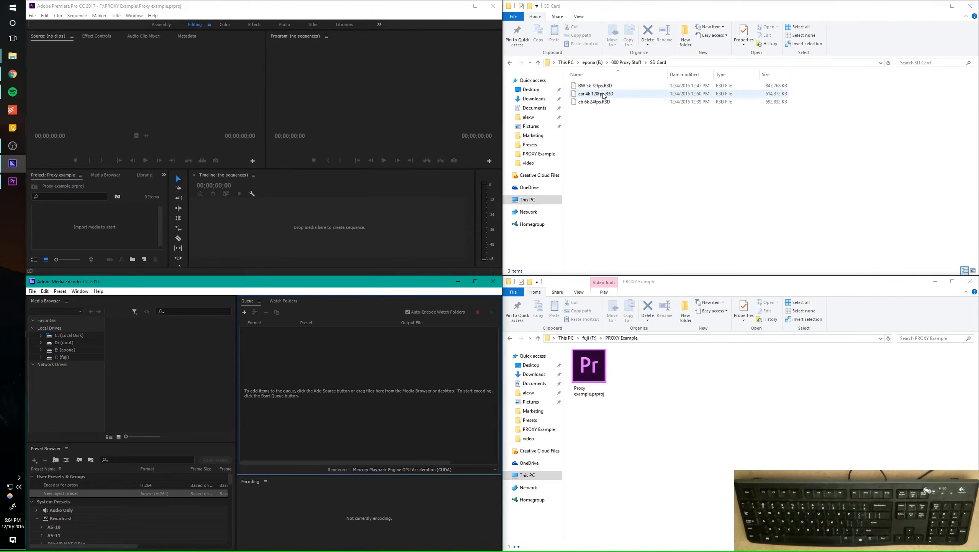
Import car 4k 120fps.R3D from the SD Card folder into the Premiere Pro project and create a sequence from the clip
left_click_drag(604, 97, 119, 232)
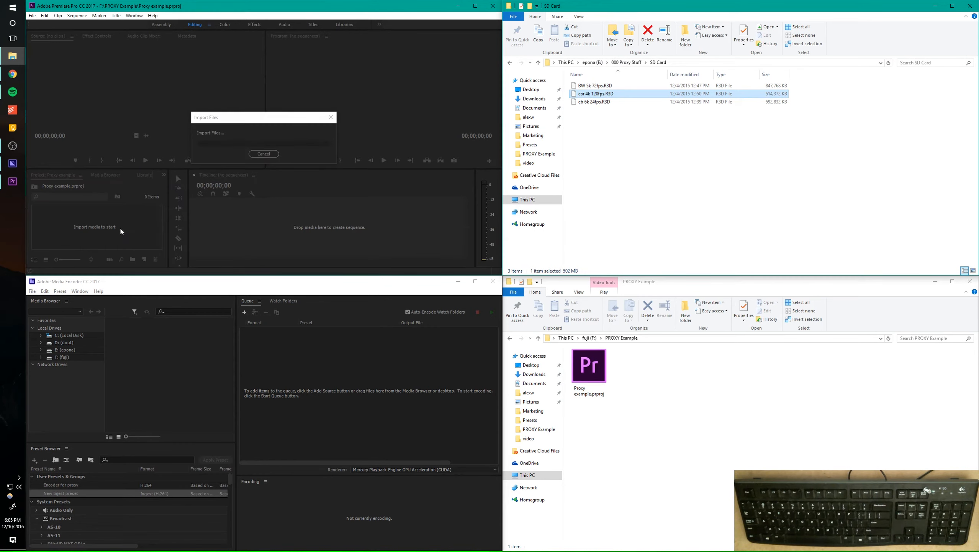
left_click(137, 231)
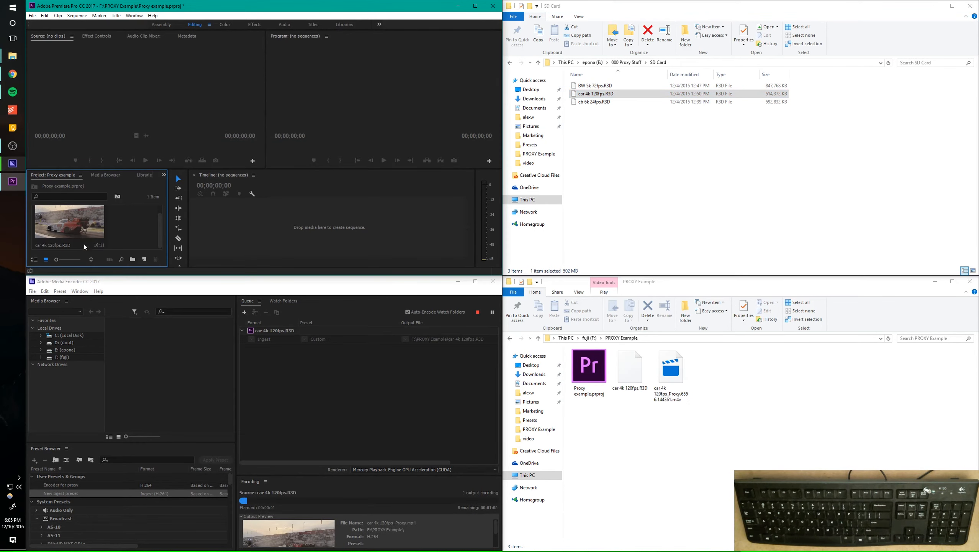
left_click(58, 220)
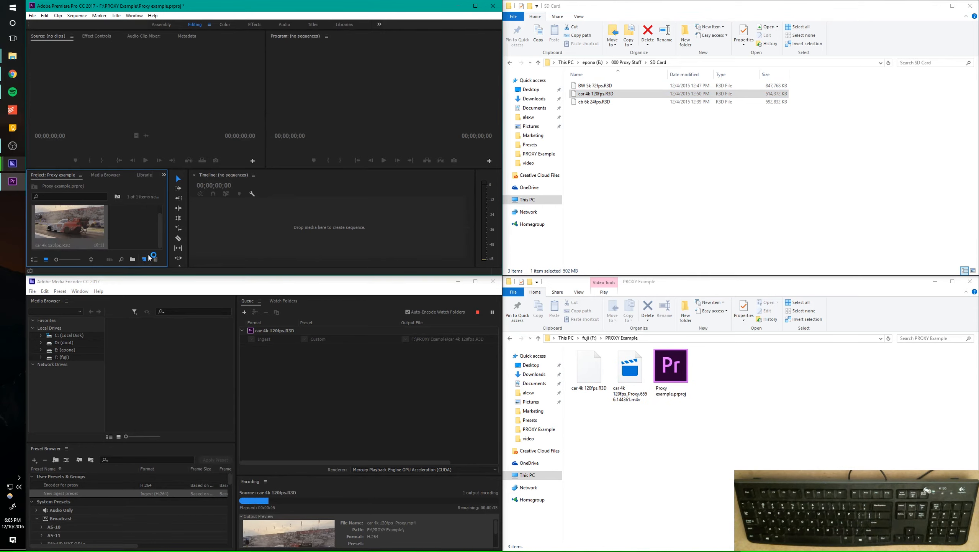
Scrub through the new sequence to preview the car footage while the proxy is encoding
left_click_drag(292, 193, 310, 196)
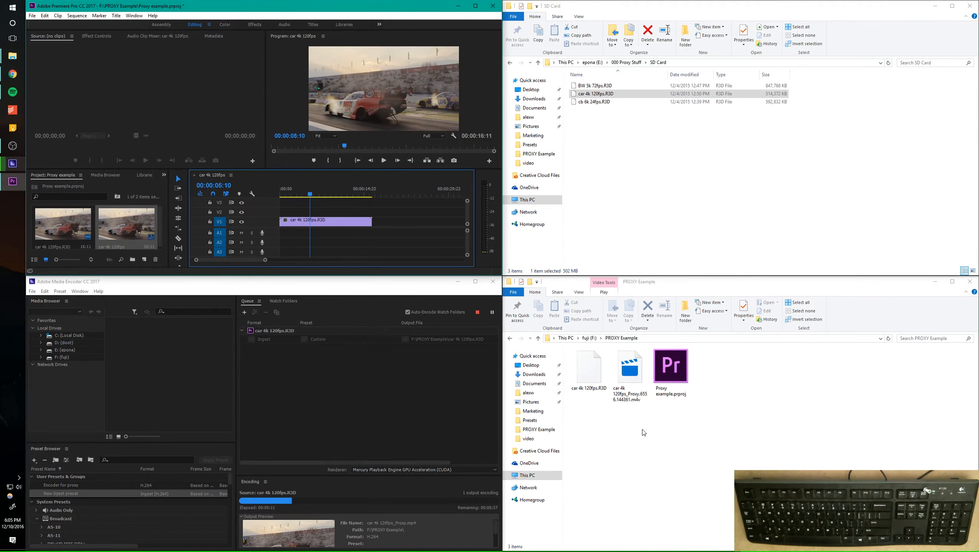
left_click(320, 194)
left_click_drag(320, 194, 320, 194)
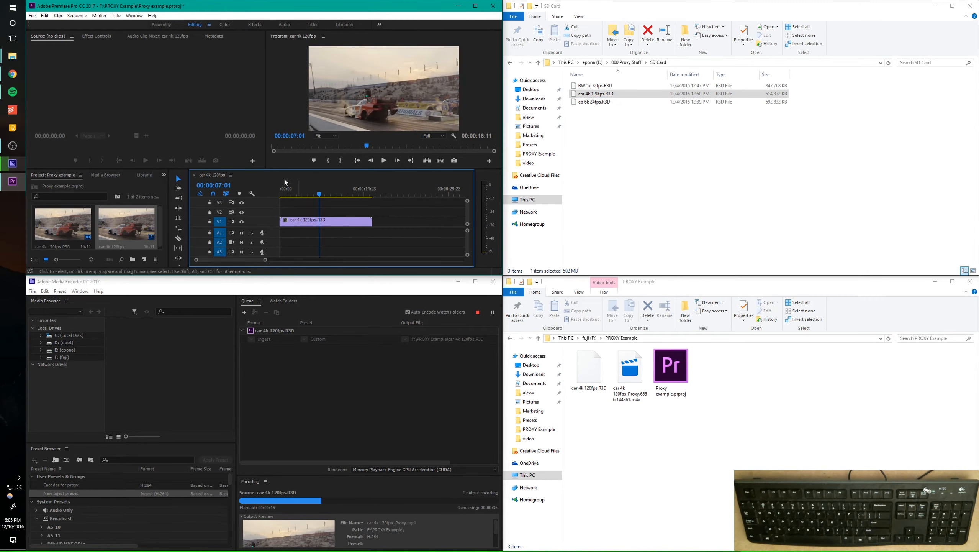
left_click(788, 406)
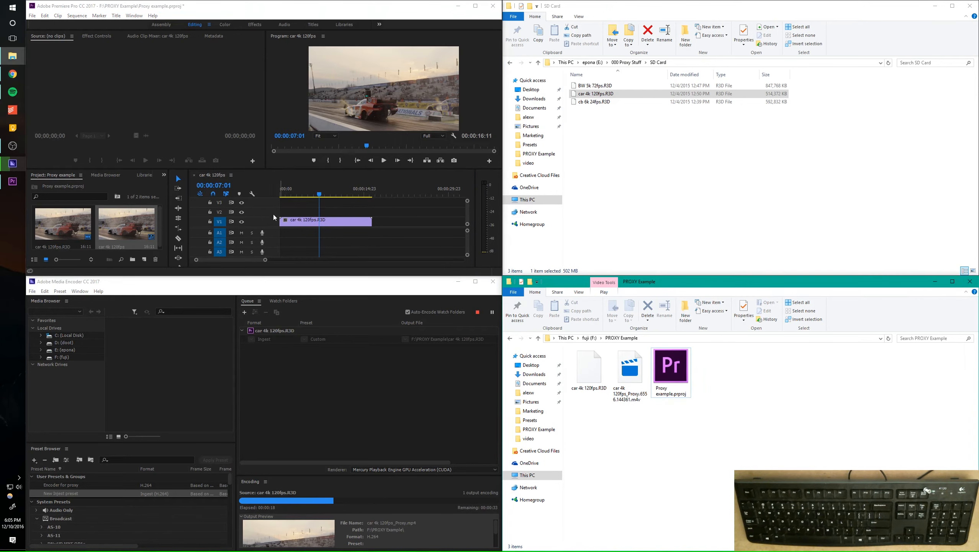
Cut the timeline clip at 00:00:05:17, moving the second piece away and back flush against the first
left_click(312, 195)
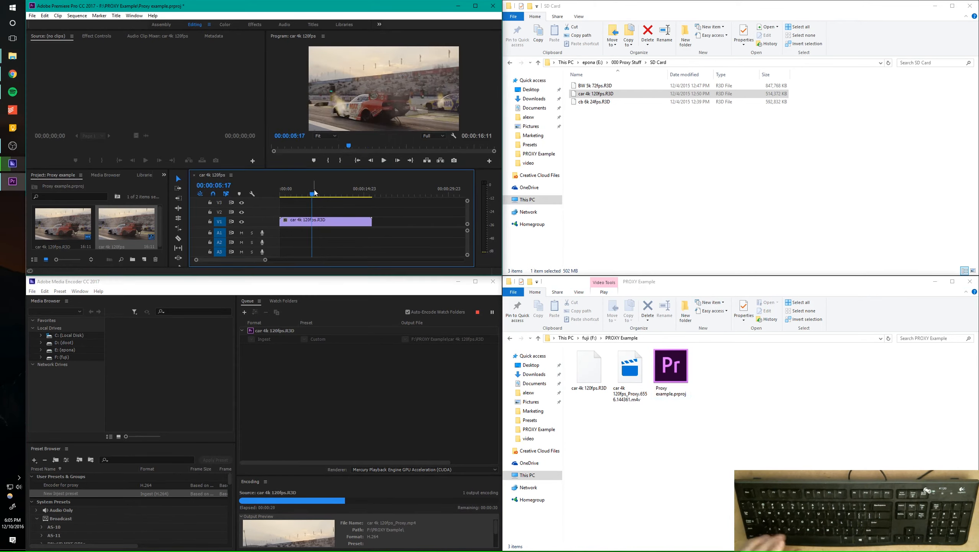
key("ctrl+k")
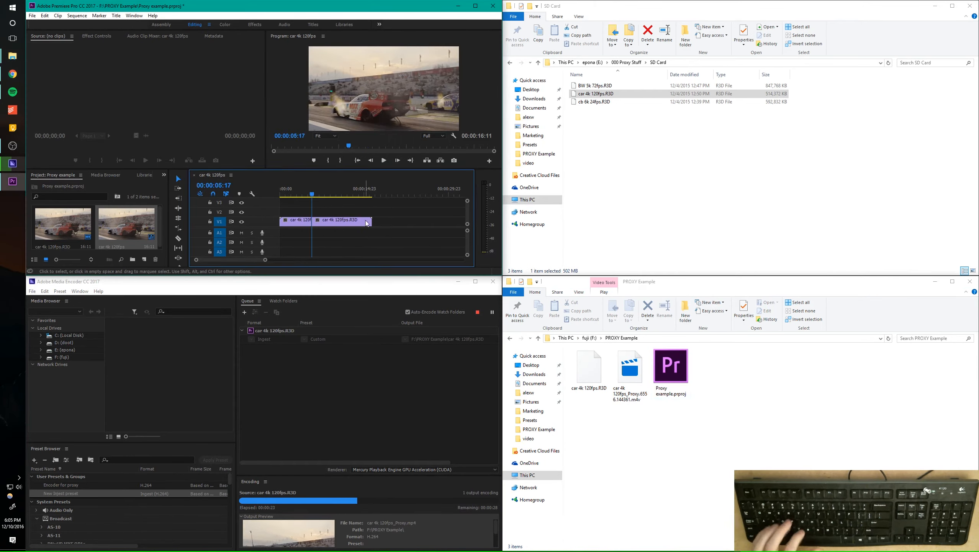
left_click_drag(349, 223, 360, 223)
left_click(303, 194)
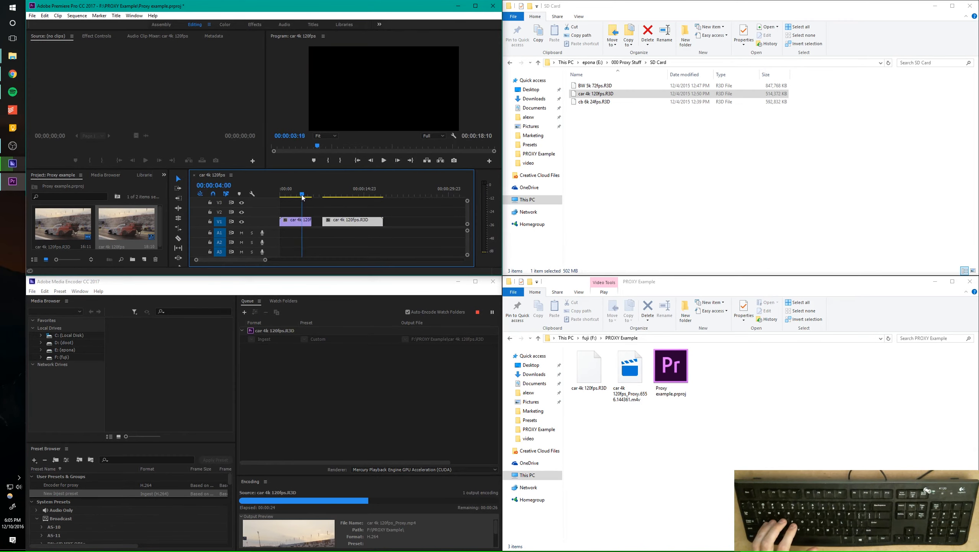
left_click_drag(302, 196, 329, 223)
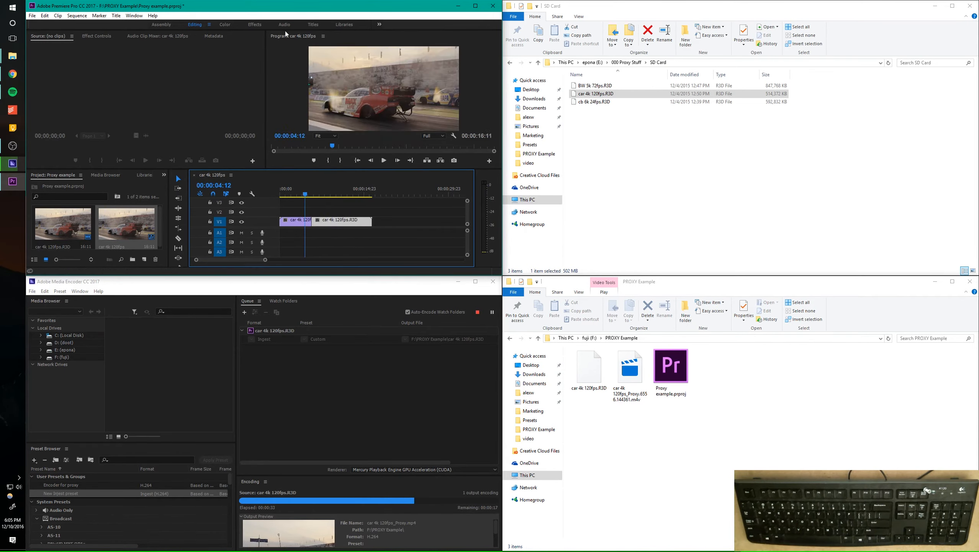
Check the copied R3D file in the PROXY Example folder and show the proxy and ingest job progress in Premiere Pro
left_click(584, 379)
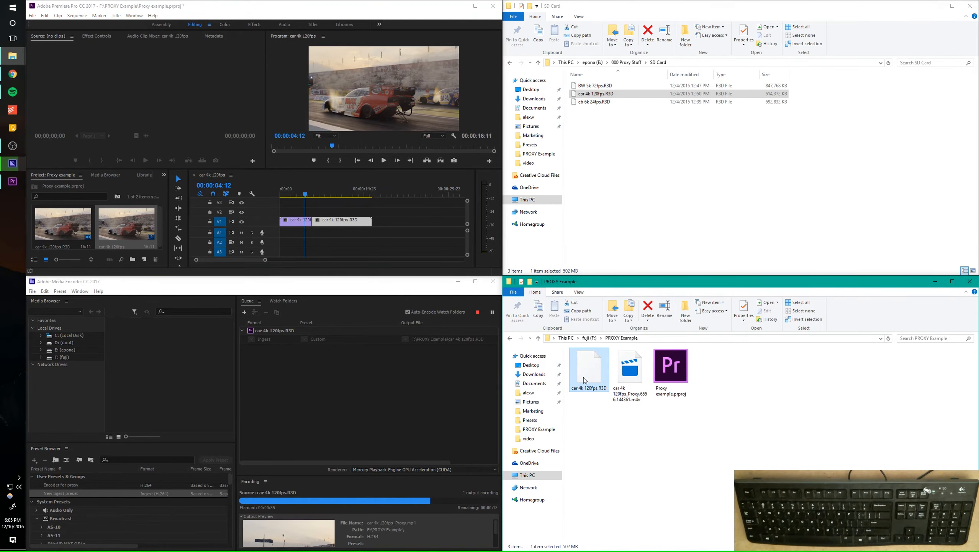
left_click(134, 15)
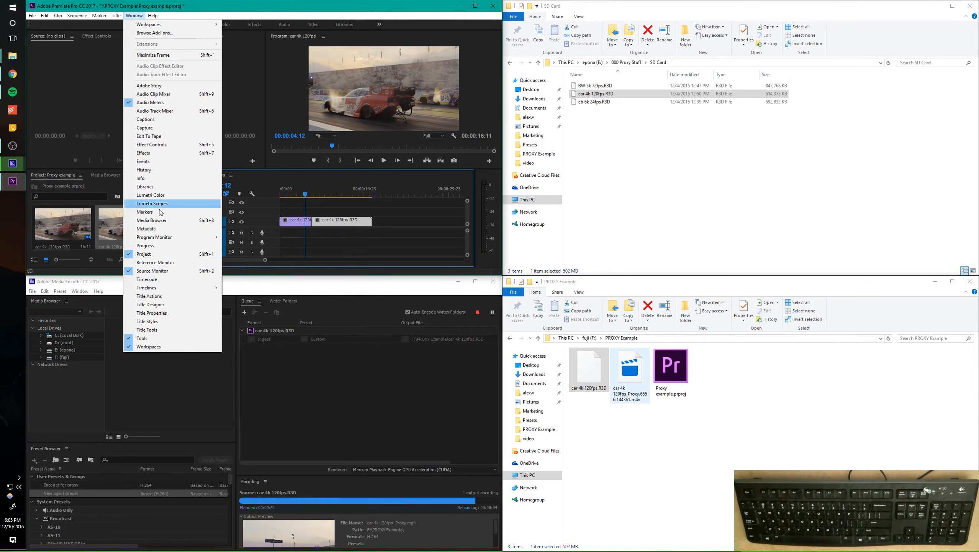
left_click(156, 246)
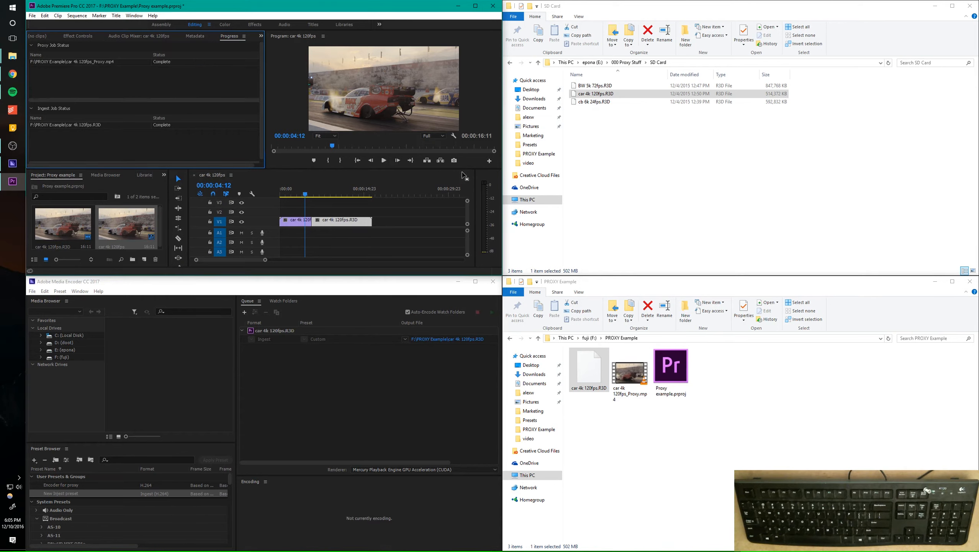
Scrub the sequence to 00:00:04:20 and add the Toggle Proxies button to the Program monitor's controls
mouse_move(305, 196)
left_mouse_down()
mouse_move(323, 196)
mouse_move(299, 196)
mouse_move(310, 198)
left_mouse_up()
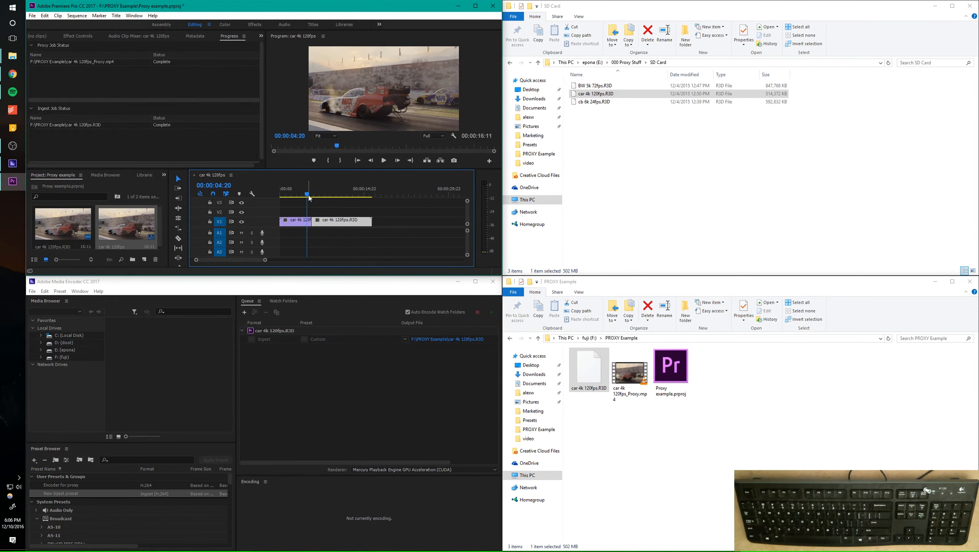
left_click(490, 161)
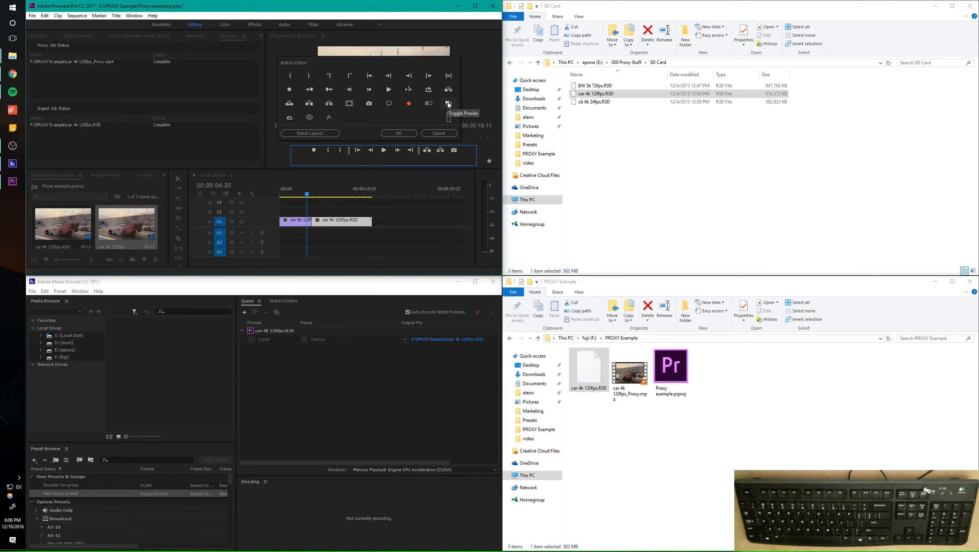
left_click_drag(450, 105, 471, 151)
left_click(393, 135)
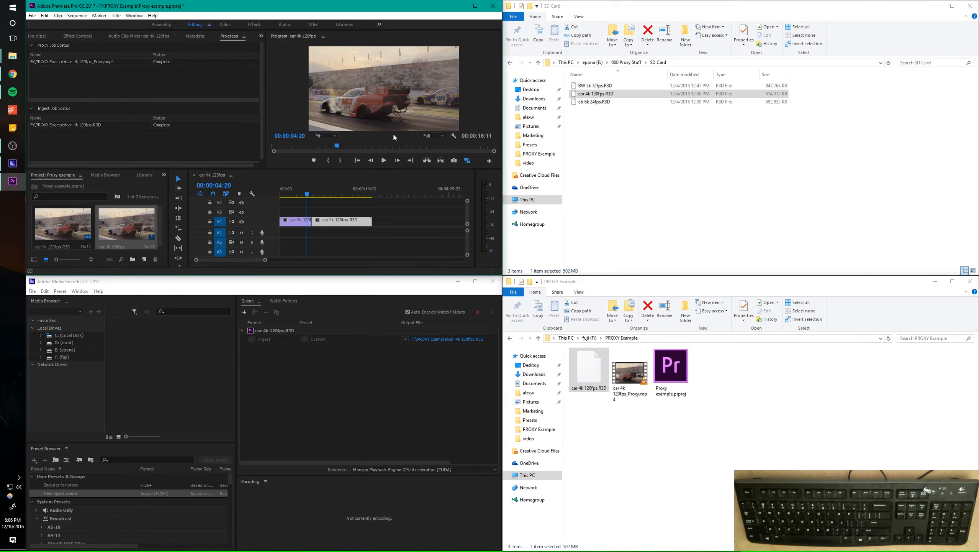
Toggle the proxy display and scrub the sequence to 00:00:07:10
left_click(467, 162)
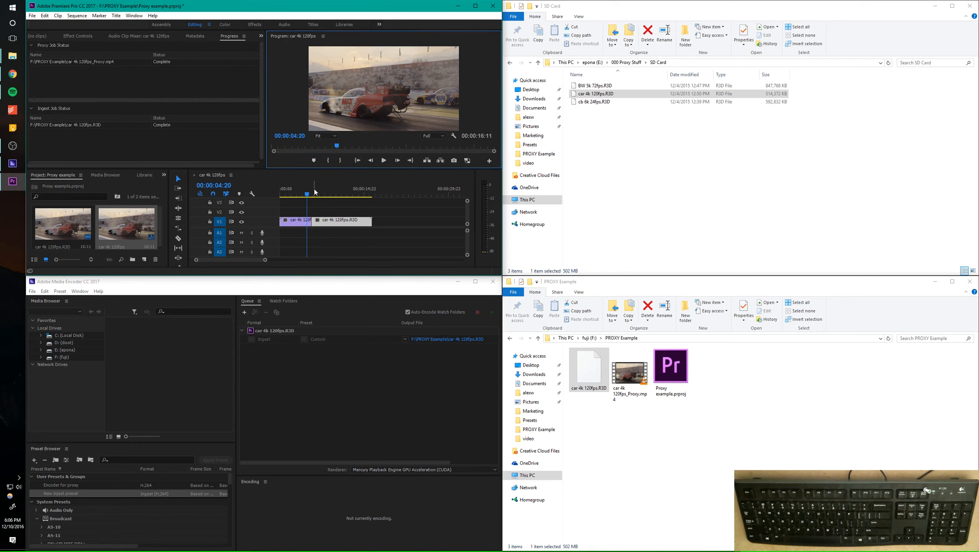
left_click_drag(307, 194, 322, 196)
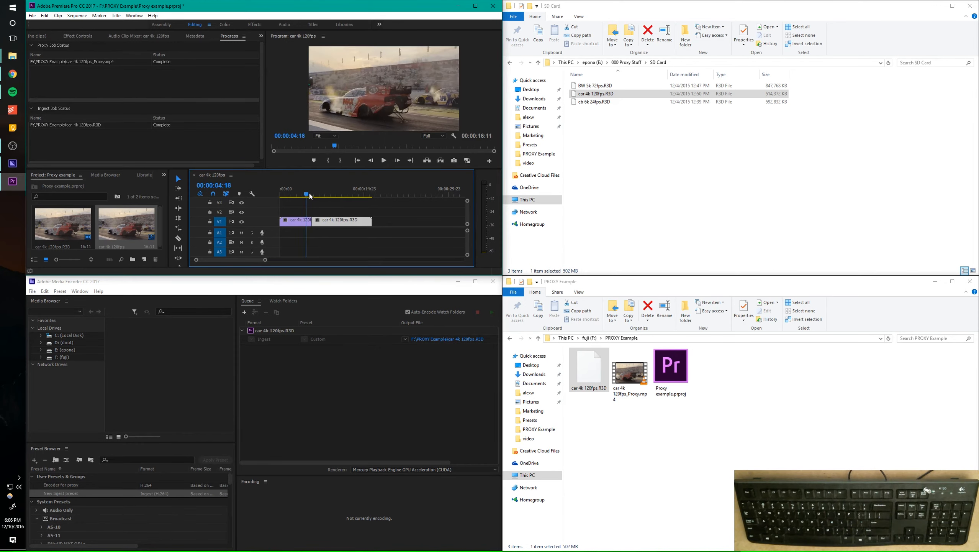
Maximize the Premiere Pro window and inspect the car in the Program monitor at 100% zoom
double_click(383, 12)
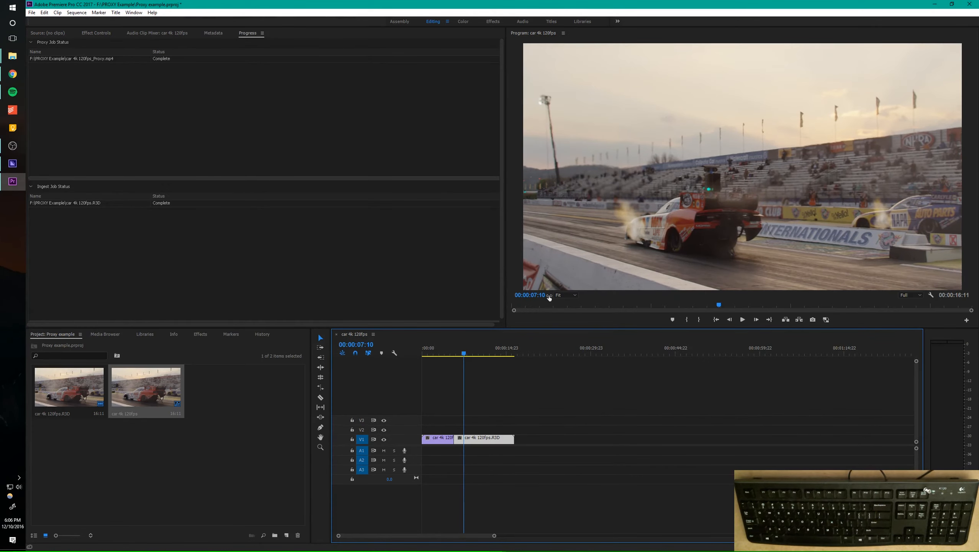
left_click(567, 295)
left_click(578, 341)
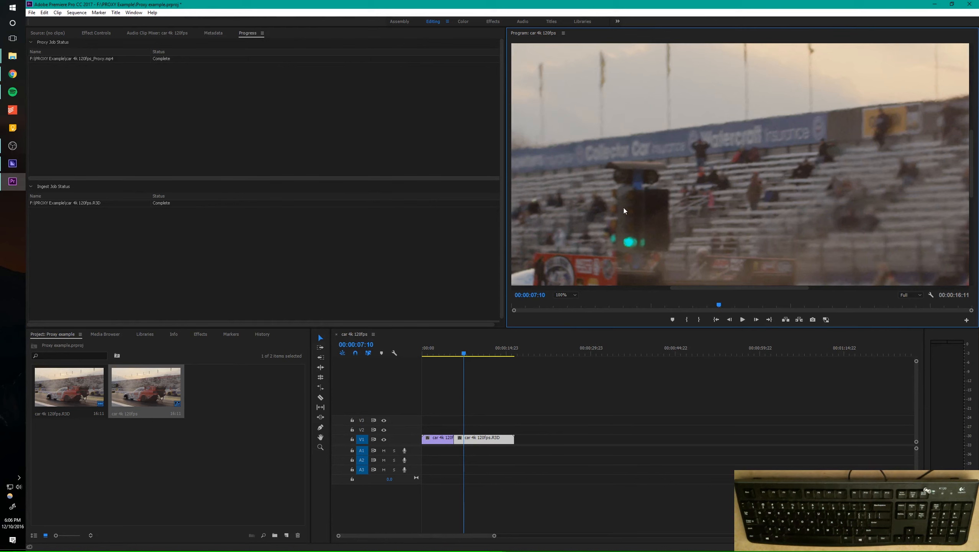
scroll(960, 172, "down", 3)
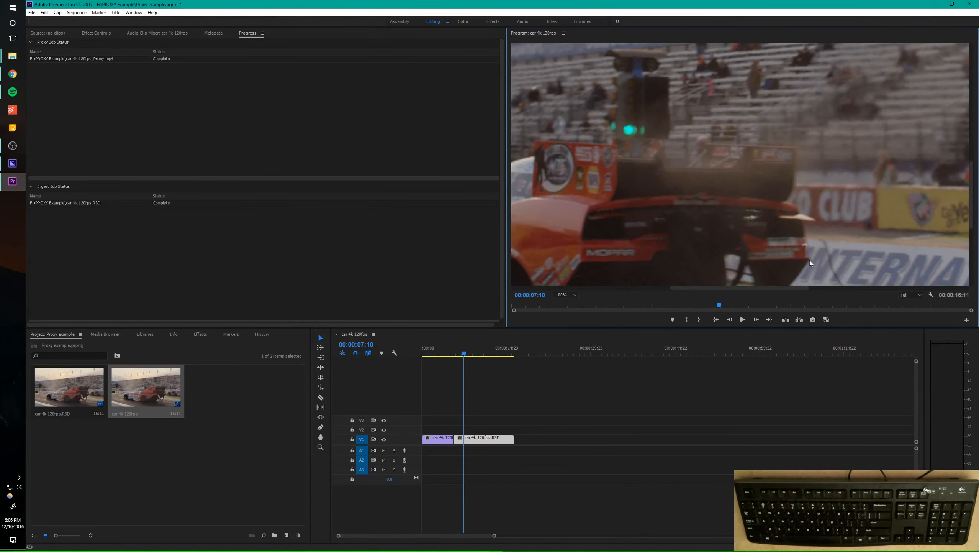
Switch repeatedly between proxy and original footage to compare image detail at 100% zoom, ending with proxies enabled
left_click(827, 320)
left_click(827, 323)
left_click(827, 320)
left_click(826, 319)
left_click(827, 323)
left_click(827, 323)
Return the Program monitor zoom to Fit and scrub the sequence to 00:00:08:10 with proxies enabled
left_click(566, 294)
left_click(570, 305)
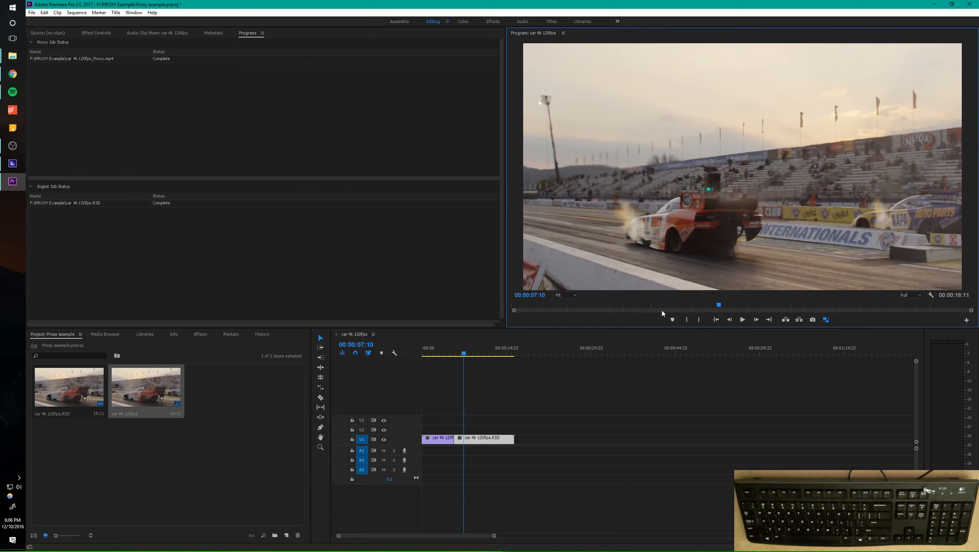
mouse_move(459, 354)
left_mouse_down()
mouse_move(444, 353)
mouse_move(471, 355)
left_mouse_up()
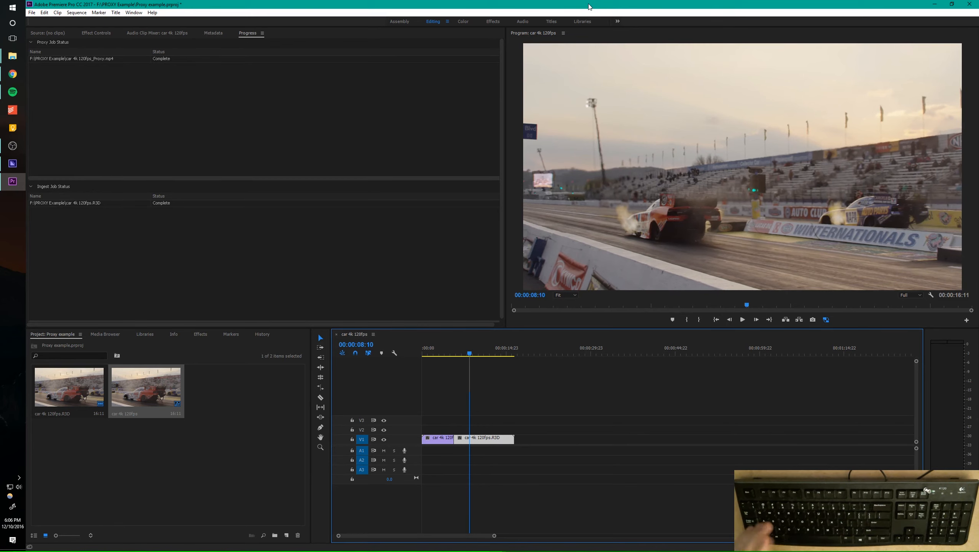
Set the project's Copy and Create Proxies ingest preset to Copy & 1536x790 H.264
left_click(109, 334)
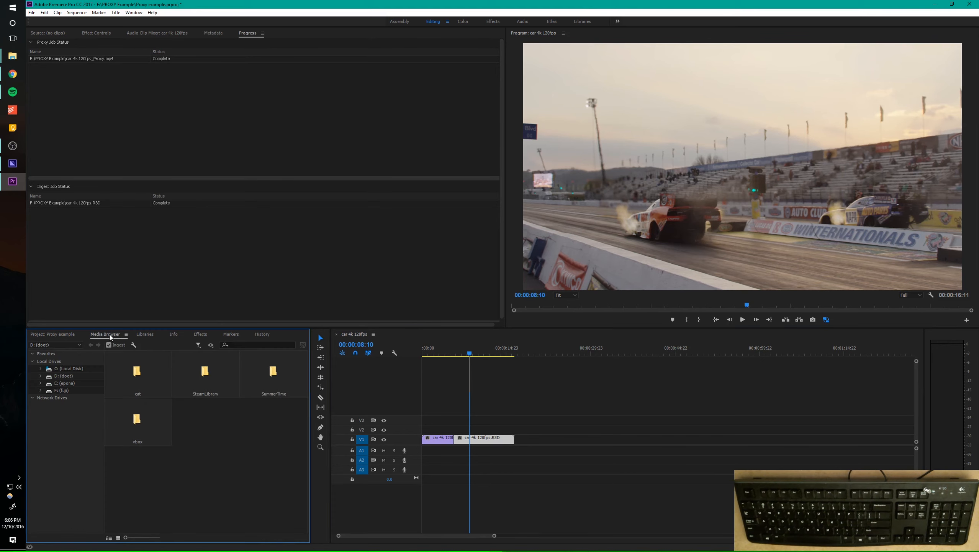
left_click(134, 345)
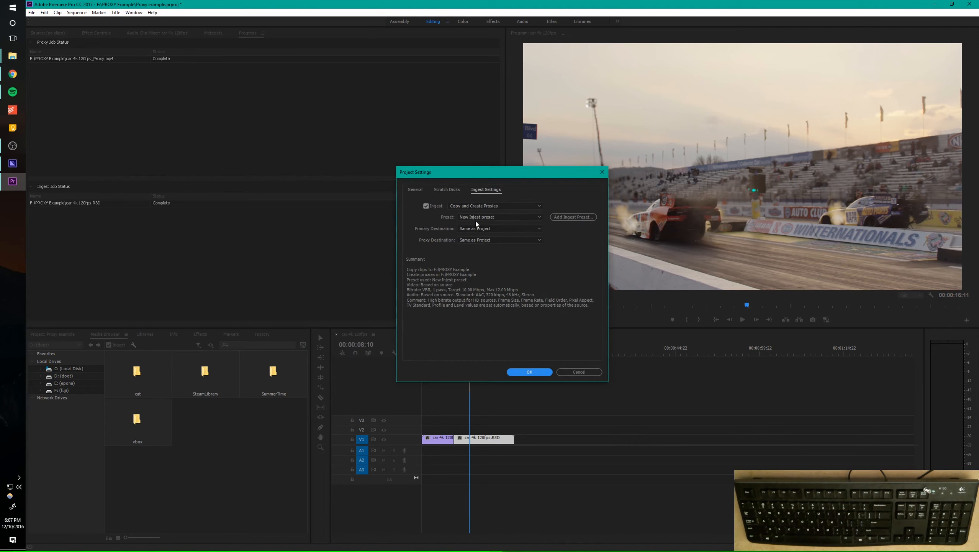
left_click(516, 216)
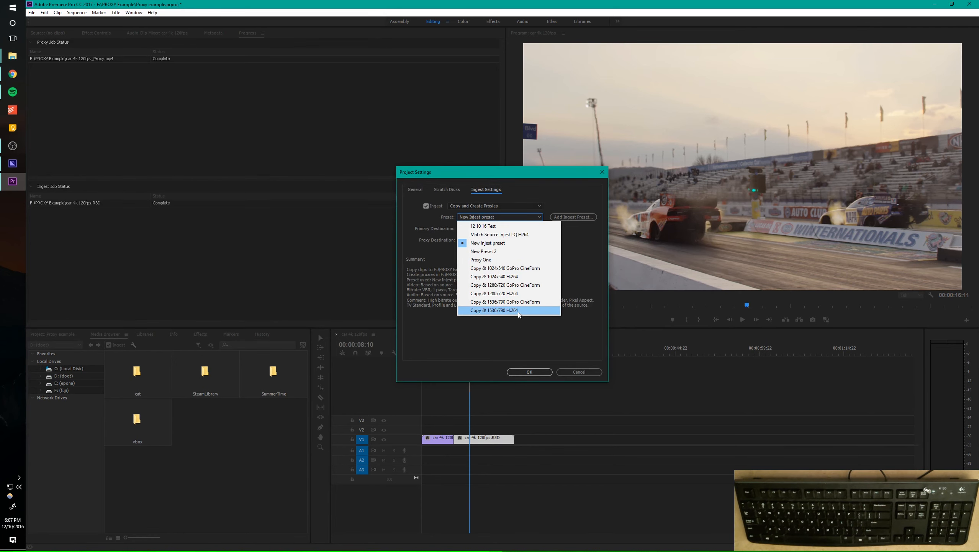
left_click(518, 311)
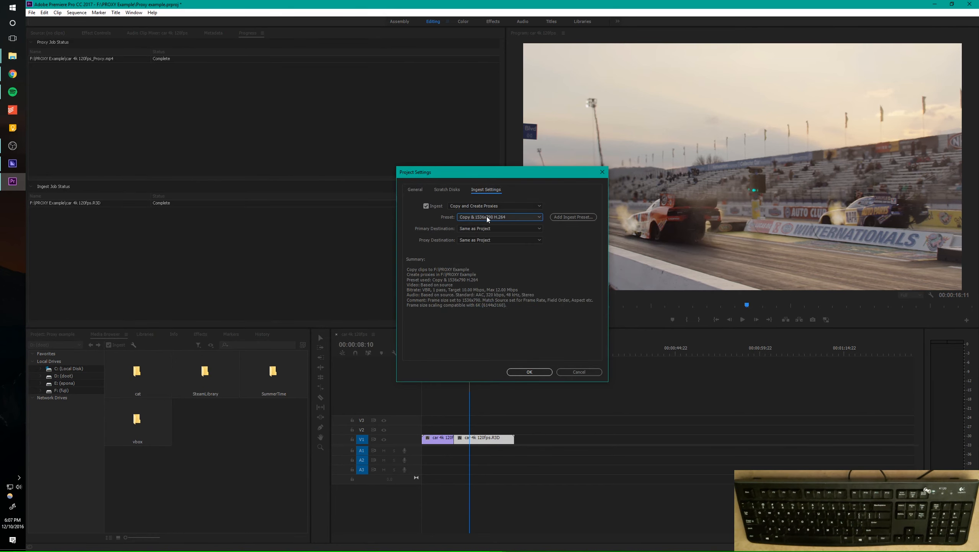
left_click(534, 372)
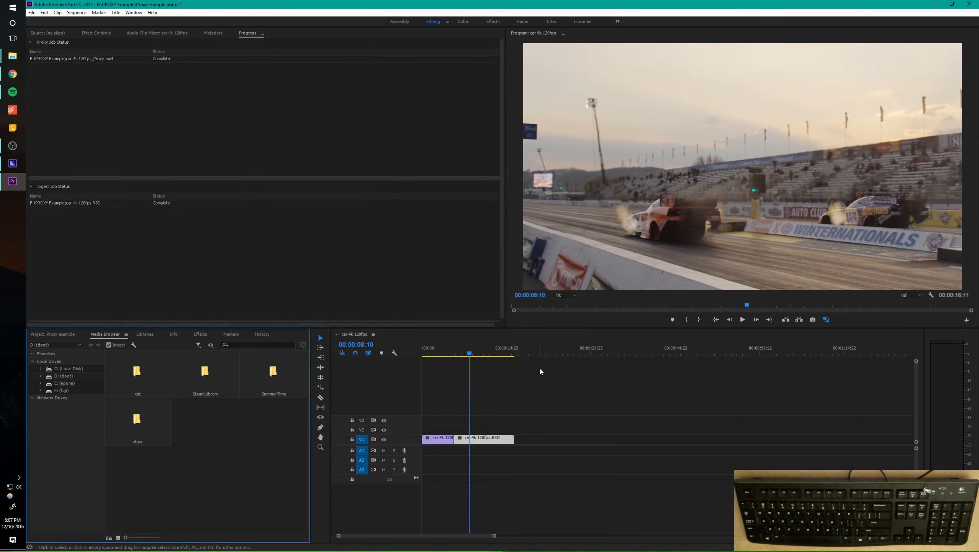
Import BW 5k 72fps.R3D, create a sequence from it, and scrub the maximized Premiere Pro timeline to 00:00:07:20
left_click(63, 333)
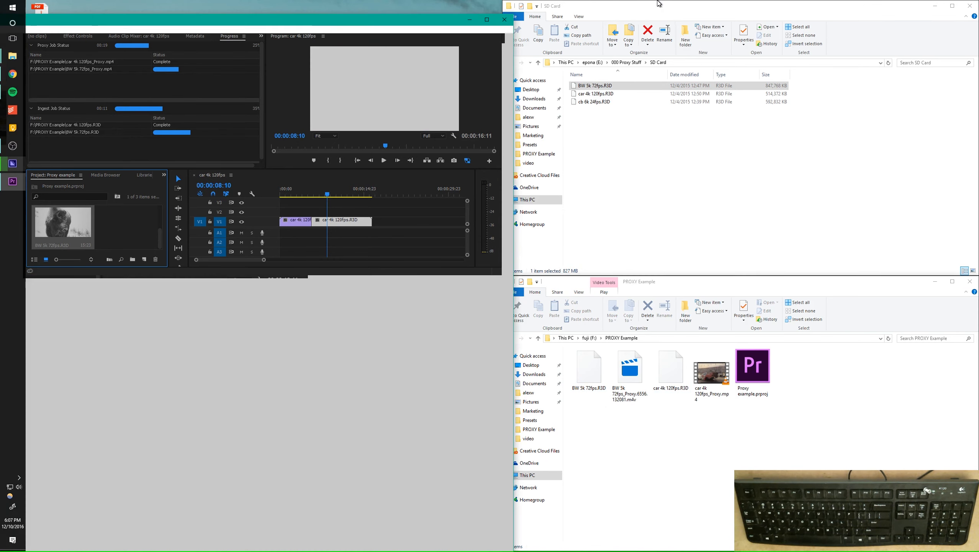
double_click(419, 20)
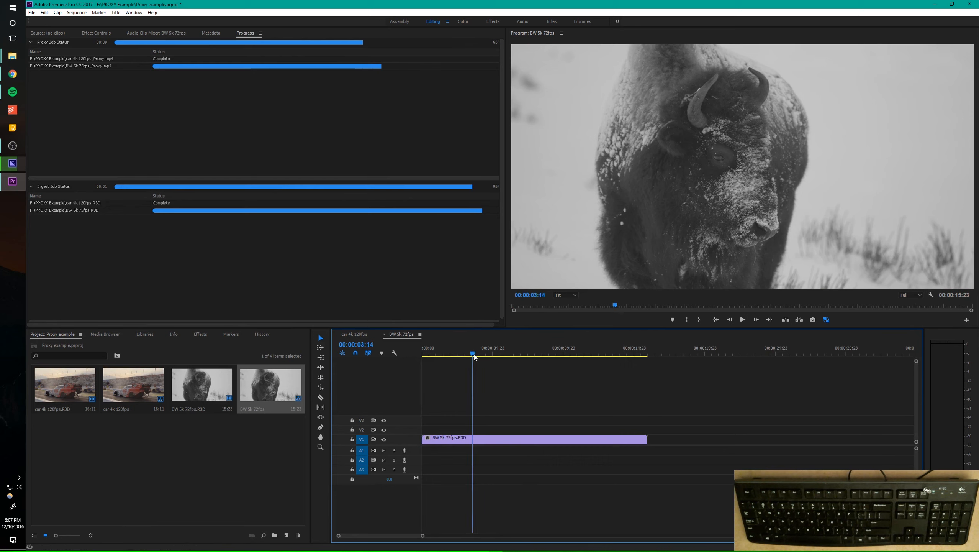
left_click_drag(473, 354, 533, 372)
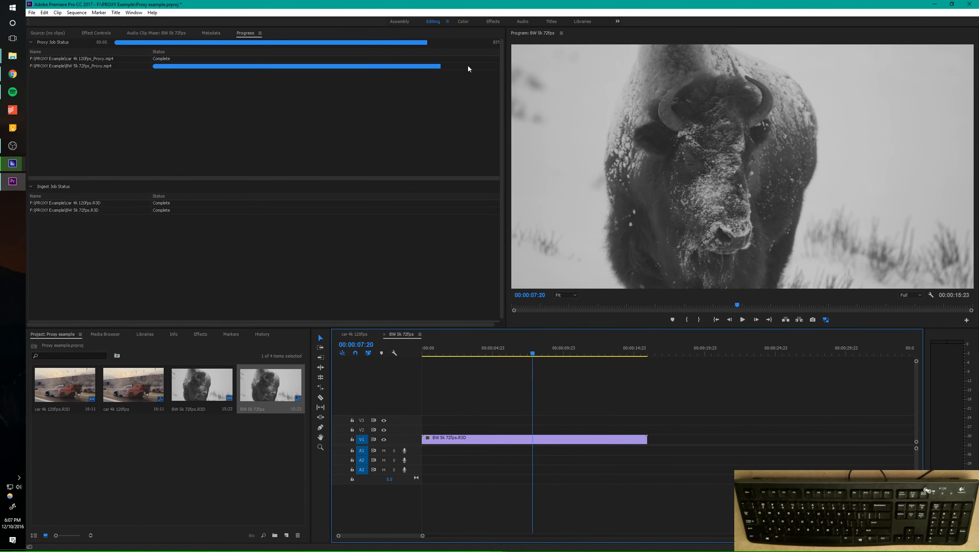
Position the playhead at 00:00:07:22 and toggle between proxy and original bison footage, ending with proxies disabled
mouse_move(531, 356)
left_mouse_down()
mouse_move(509, 353)
mouse_move(535, 352)
left_mouse_up()
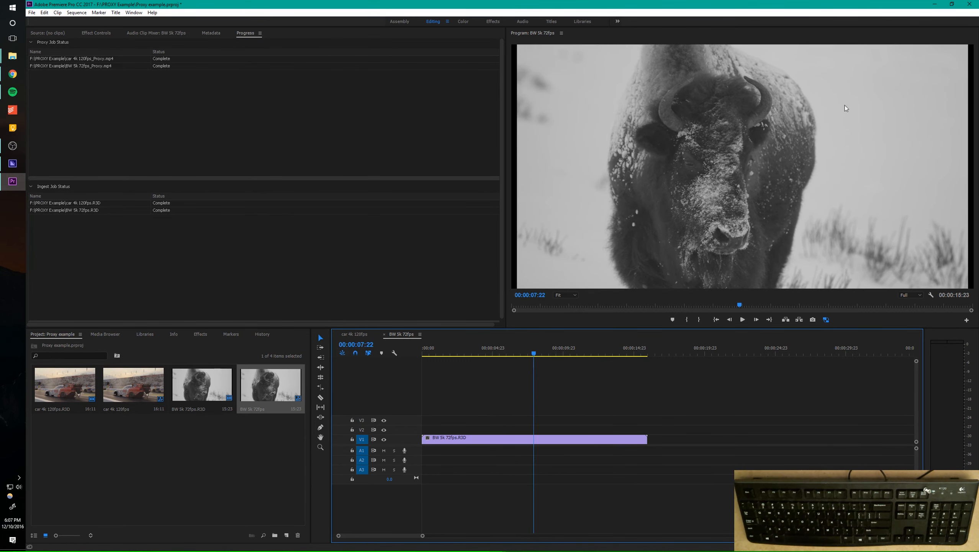
mouse_move(536, 352)
left_mouse_down()
mouse_move(486, 352)
mouse_move(563, 363)
mouse_move(539, 361)
mouse_move(557, 351)
mouse_move(517, 350)
mouse_move(544, 350)
mouse_move(500, 359)
mouse_move(542, 359)
mouse_move(492, 360)
mouse_move(516, 362)
mouse_move(643, 359)
mouse_move(497, 367)
mouse_move(534, 361)
left_mouse_up()
left_click(826, 320)
left_click(826, 320)
left_click(826, 320)
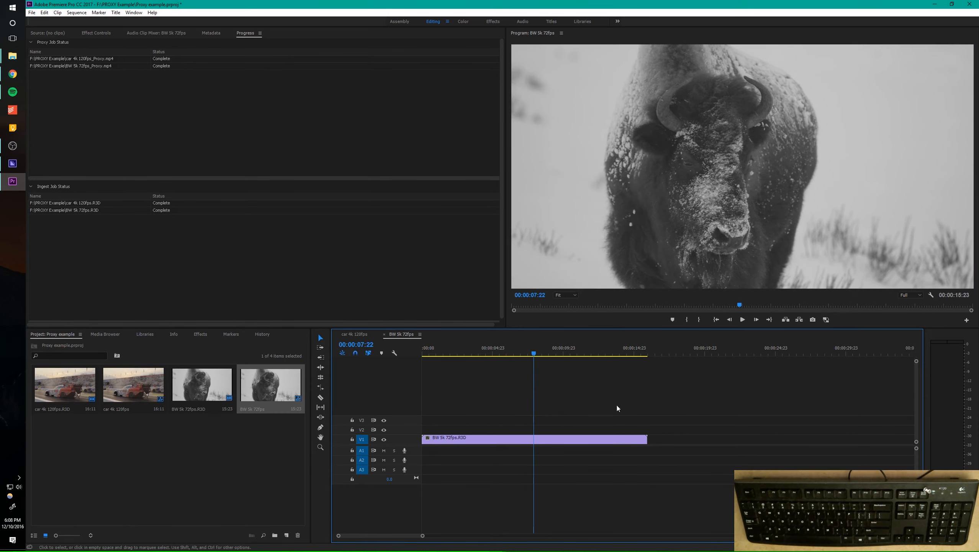
Deselect the project items and scrub the BW 5k 72fps sequence back past 00:00:07:12 with the original footage
left_click(221, 448)
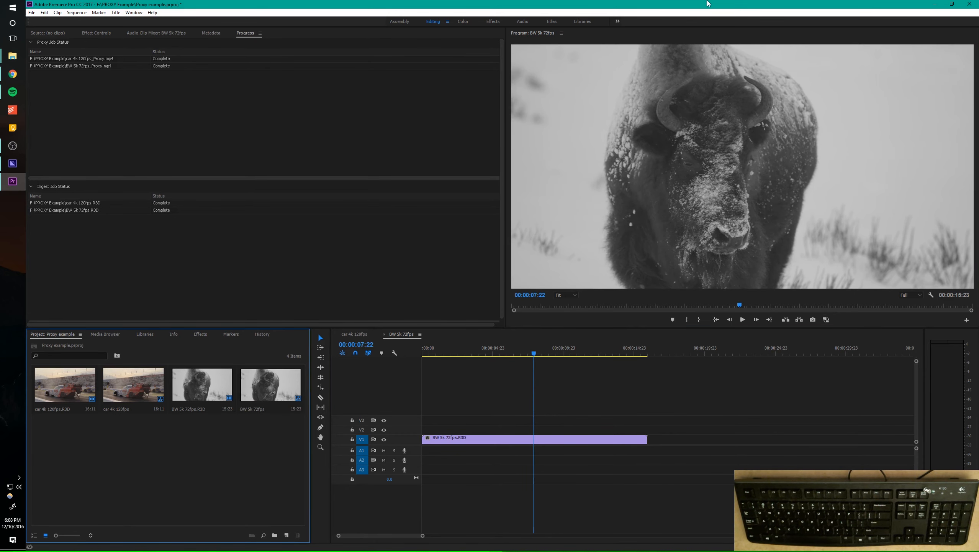
mouse_move(708, 3)
left_mouse_down()
mouse_move(698, 68)
mouse_move(704, 1)
left_mouse_up()
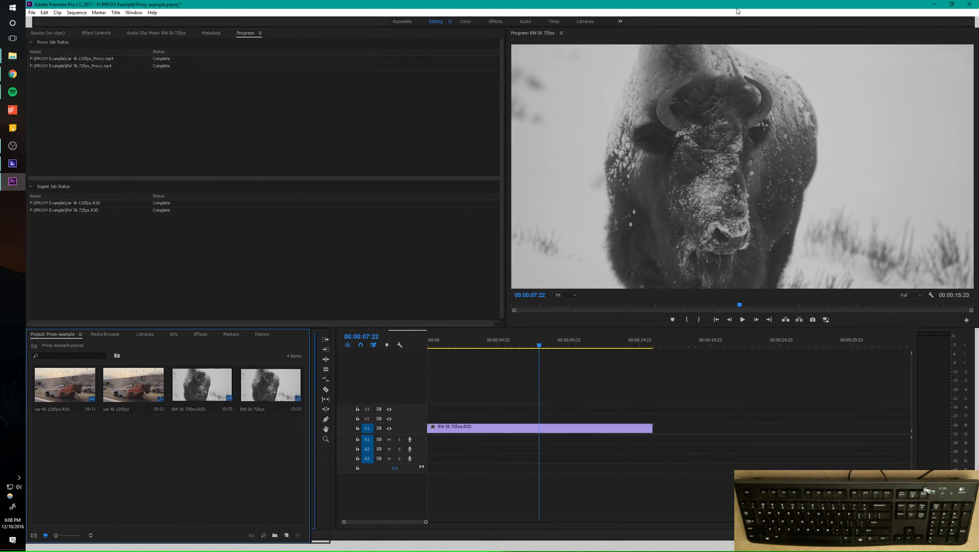
left_click(519, 354)
left_click(529, 356)
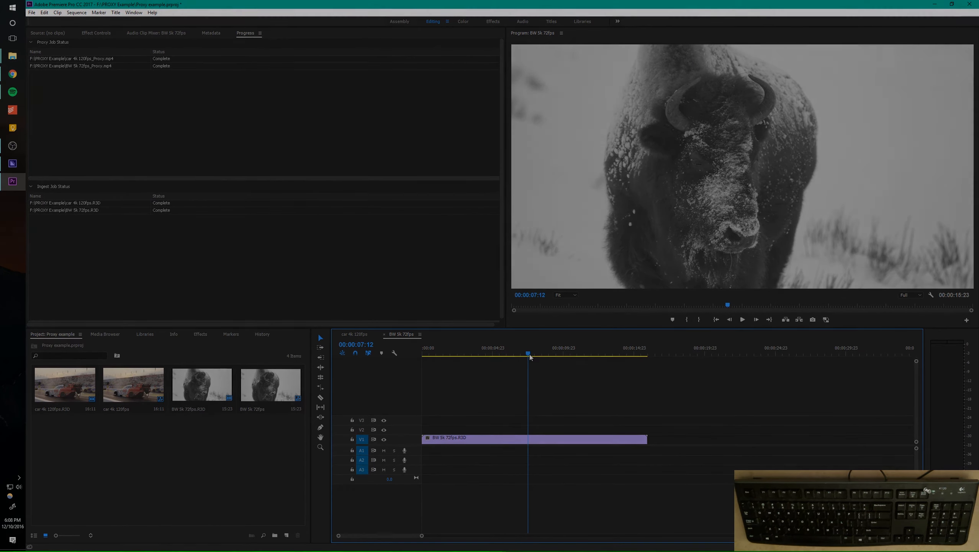
left_click_drag(529, 356, 495, 359)
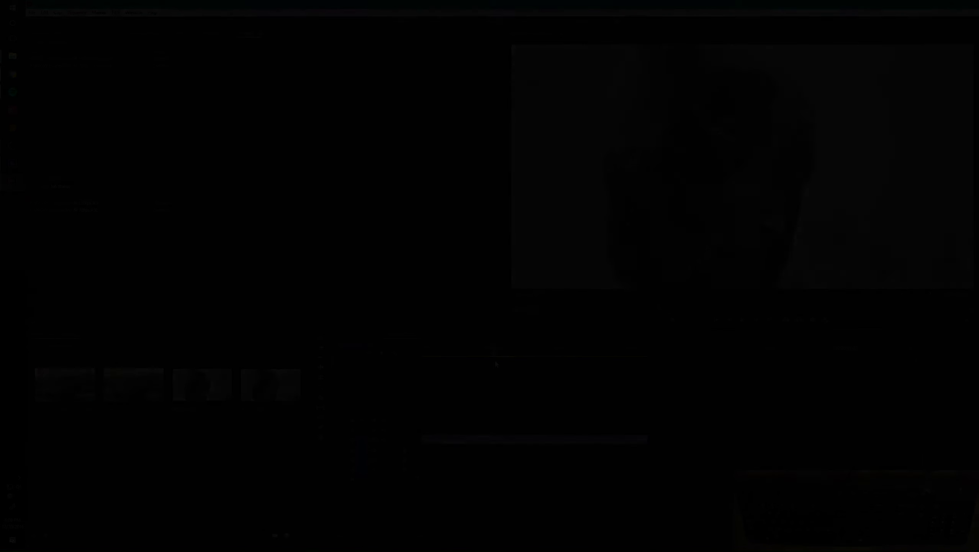